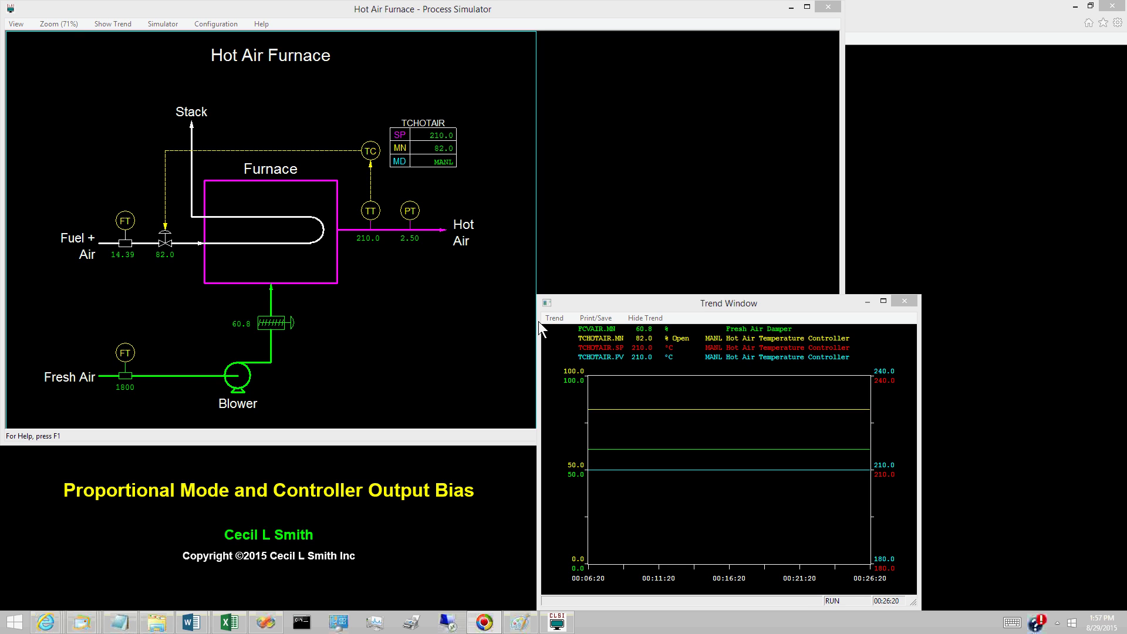
Glance at the notes, then view TCHOTAIR's tuning parameters: gain 1.00 %/%, reset off, derivative 0.00
{"action": "left_click", "coordinate": [520, 622]}
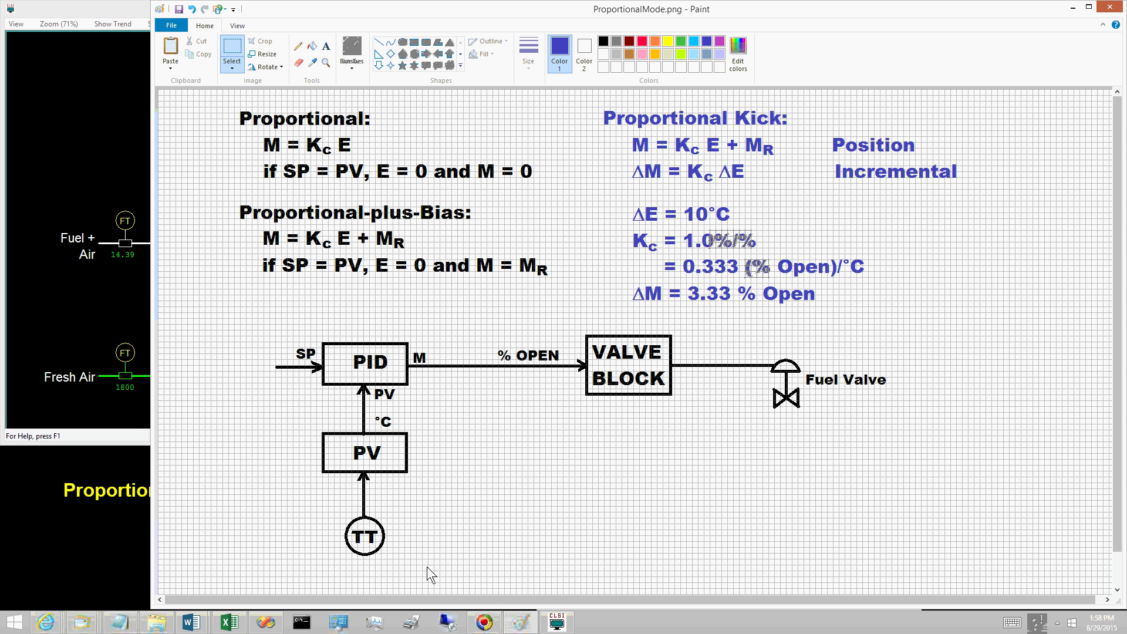
{"action": "left_click", "coordinate": [529, 628]}
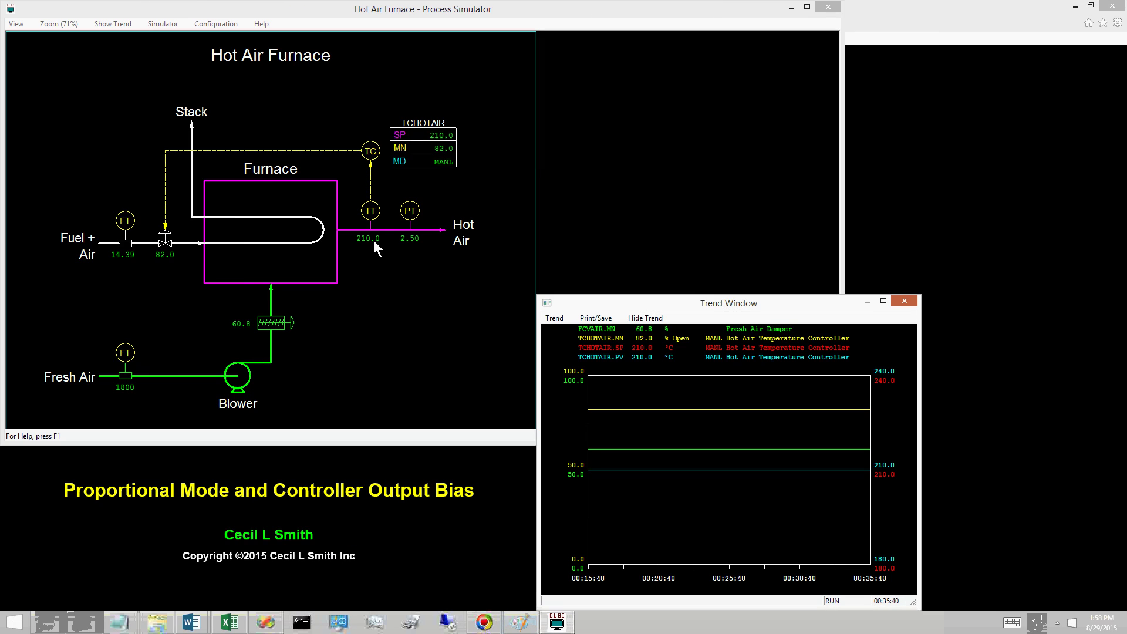
{"action": "left_click", "coordinate": [371, 151]}
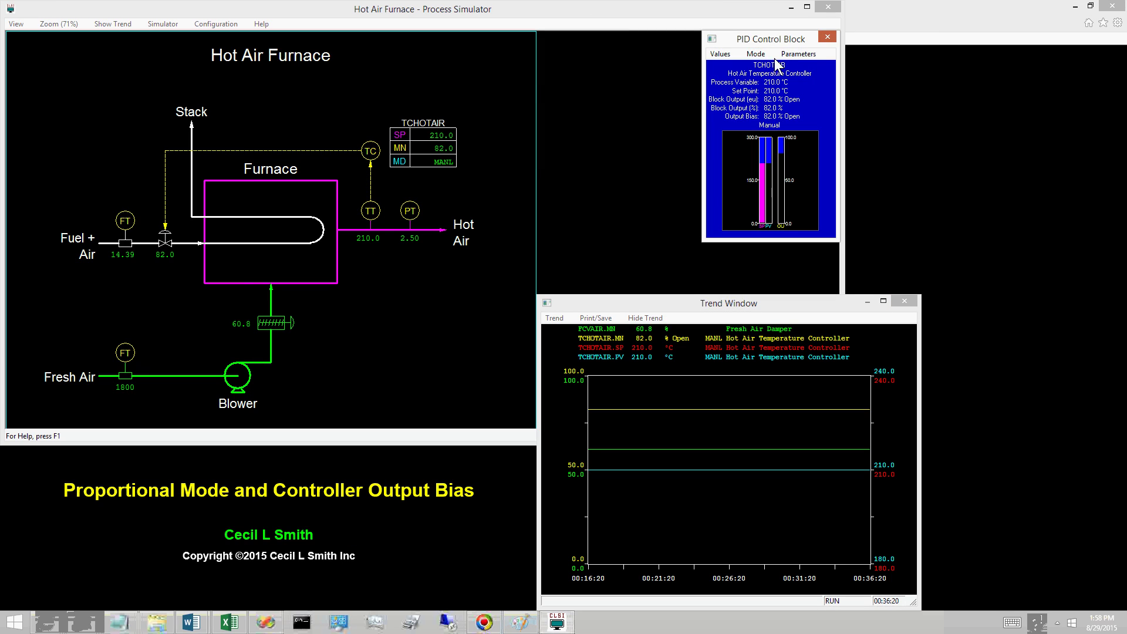
{"action": "left_click", "coordinate": [797, 54]}
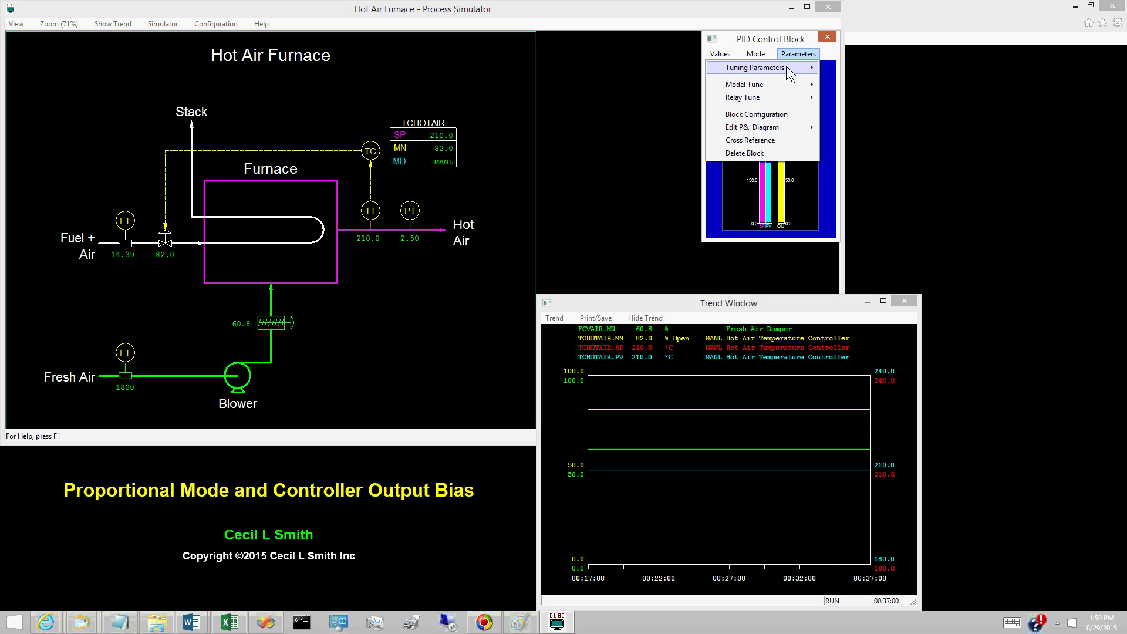
{"action": "mouse_move", "coordinate": [787, 67]}
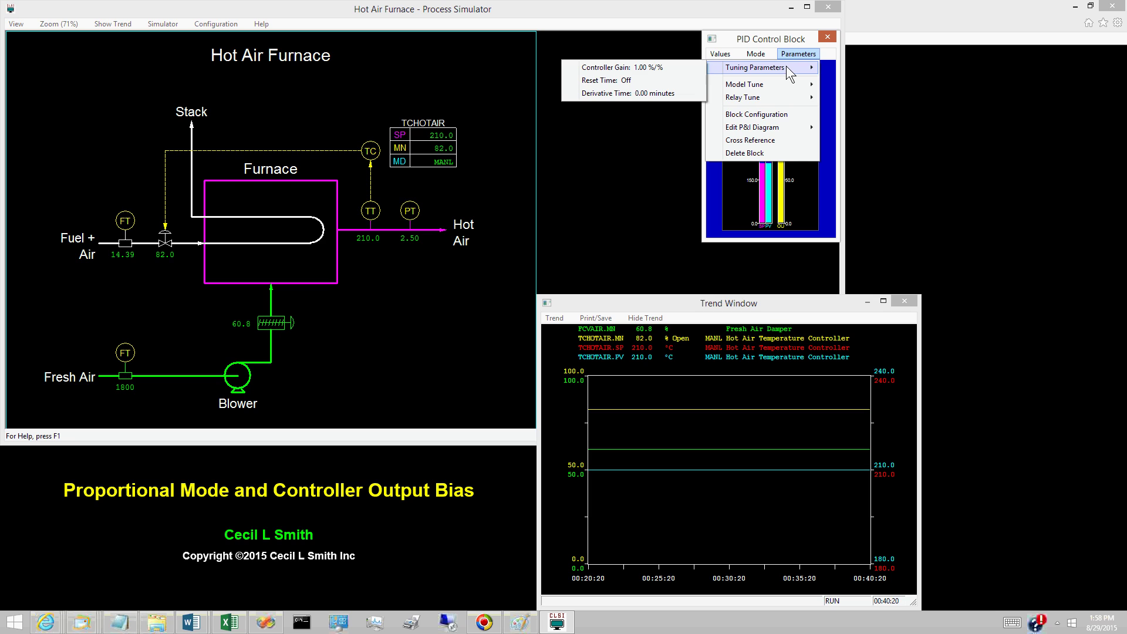
Put TCHOTAIR into automatic mode, holding 210.0 °C with 82.0 % output bias
{"action": "left_click", "coordinate": [443, 164]}
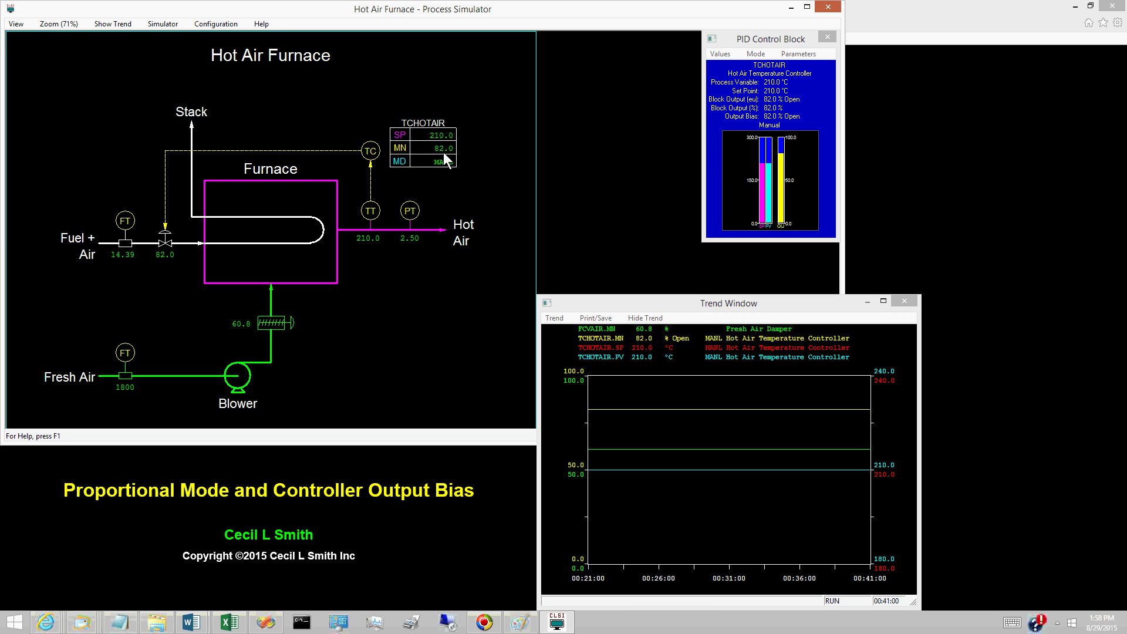
{"action": "left_click", "coordinate": [443, 163]}
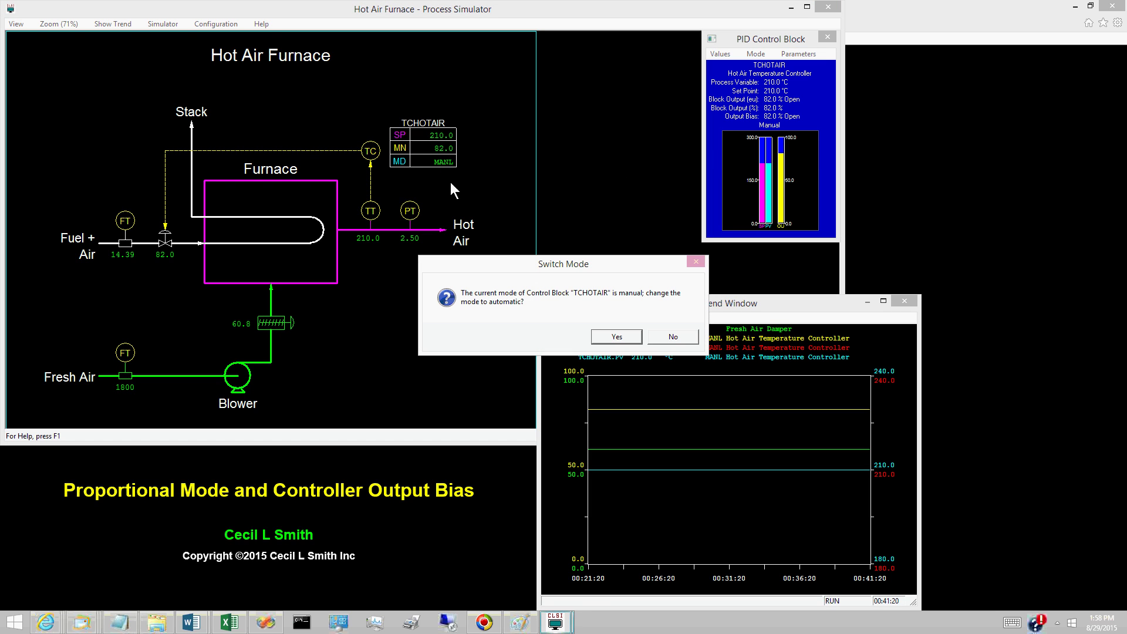
{"action": "left_click", "coordinate": [600, 333]}
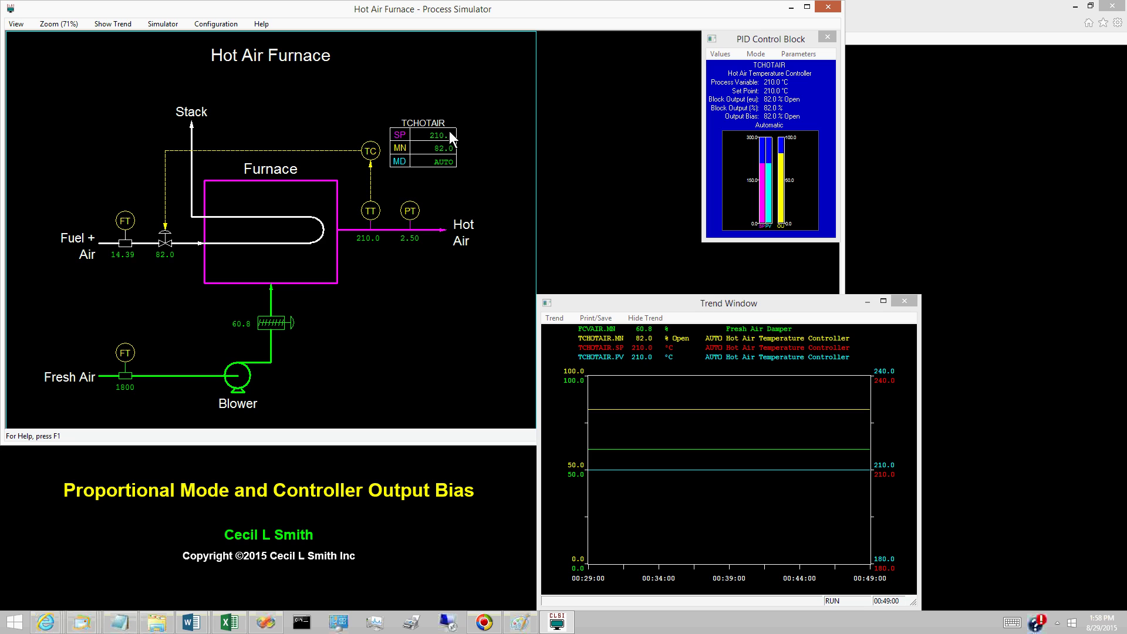
Bring ProportionalMode.png forward in Paint to review the proportional kick calculation
{"action": "left_click", "coordinate": [520, 622]}
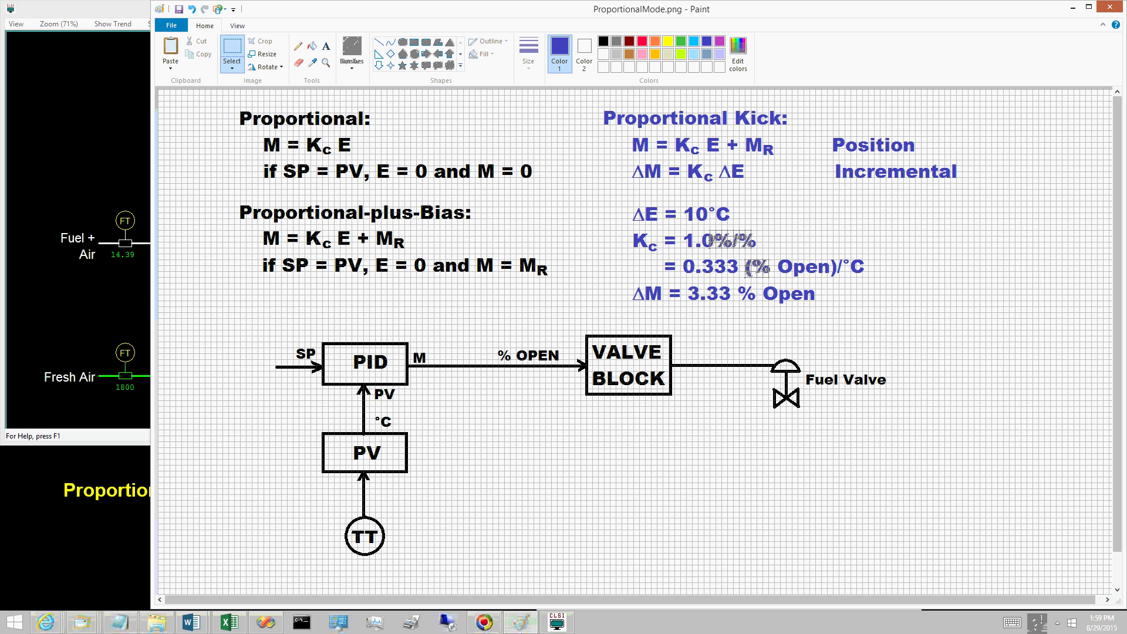
{"action": "left_click", "coordinate": [520, 623]}
Switch back to the simulator showing TCHOTAIR at 82.0 % Open and 210.0 °C
{"action": "left_click", "coordinate": [557, 622]}
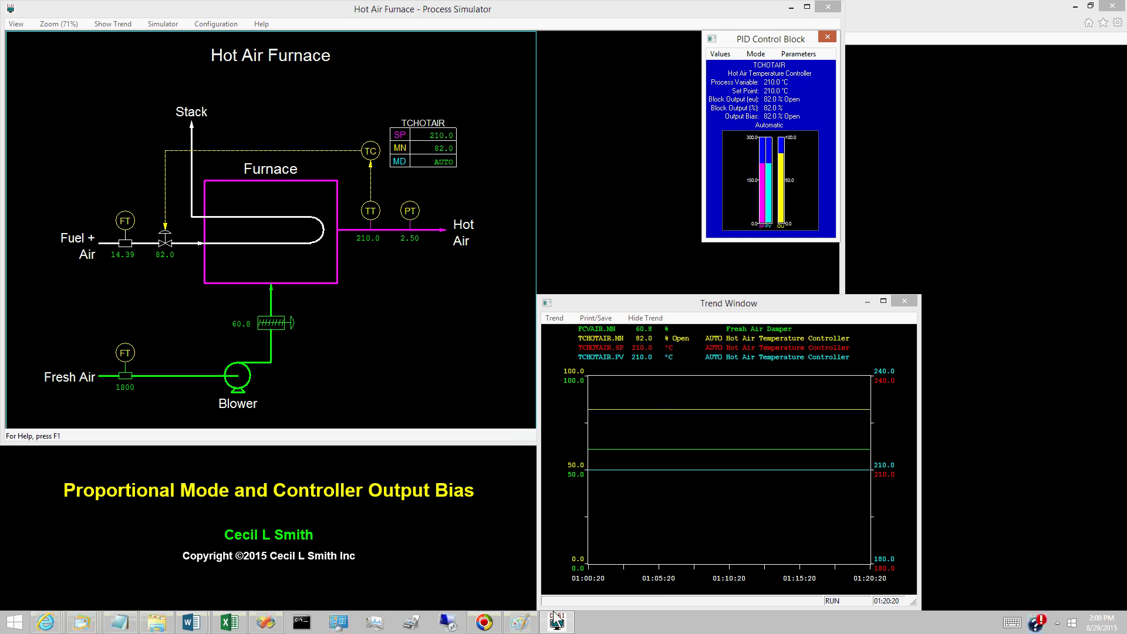
Show ProportionalMode.png again with the M = Kc E + MR bias equation
{"action": "left_click", "coordinate": [517, 626]}
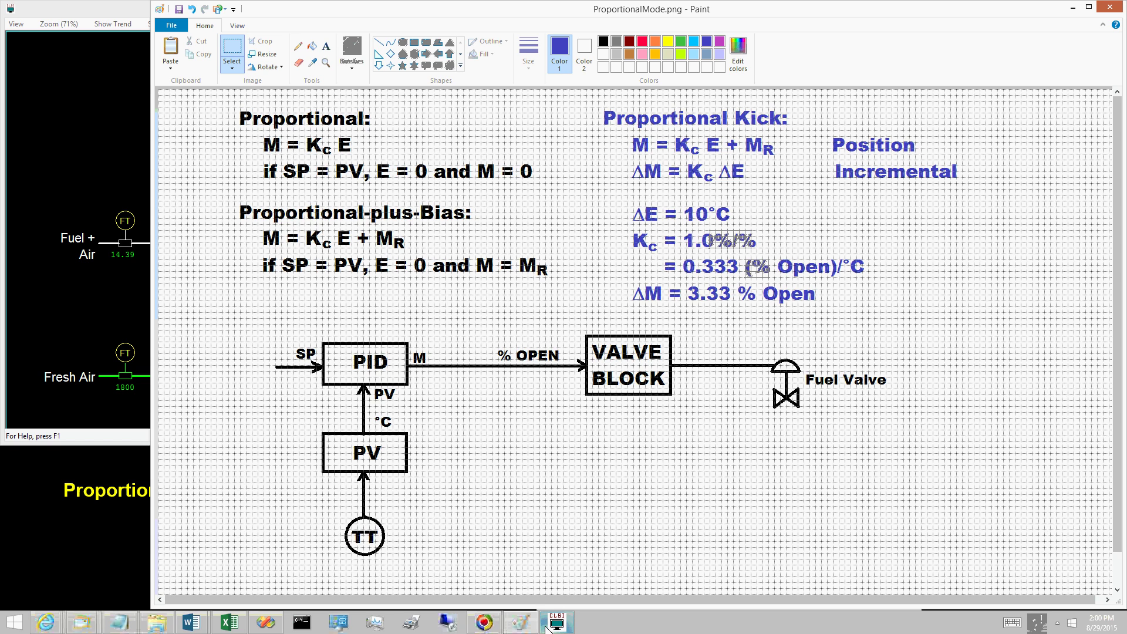
Minimize Paint to reveal the simulator holding 210.0 °C at 82.0 % output
{"action": "left_click", "coordinate": [518, 627]}
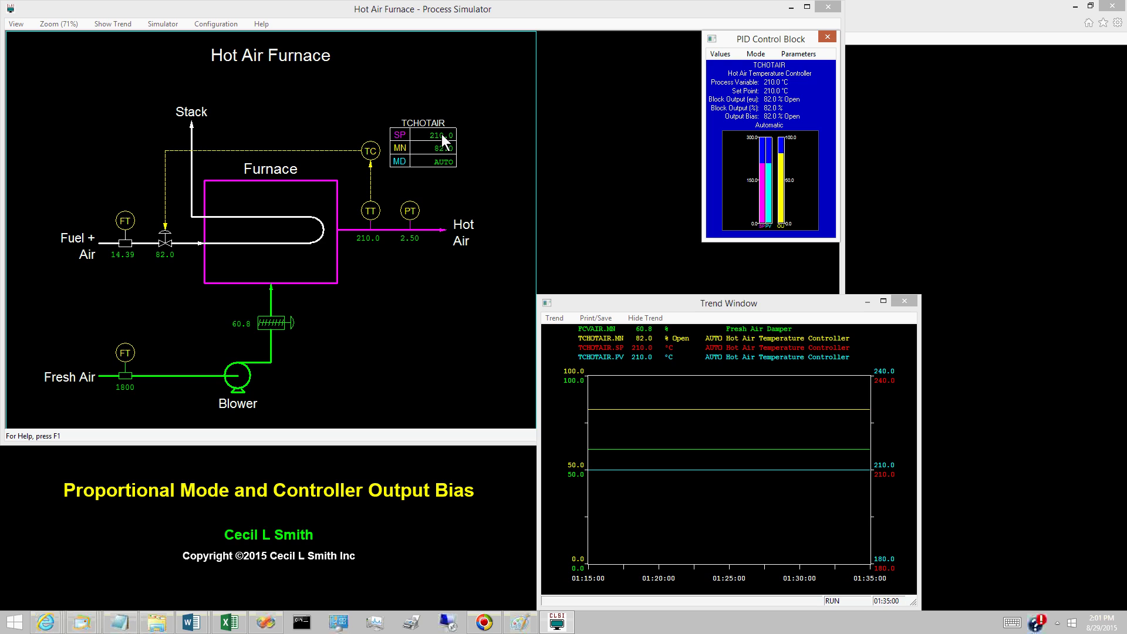
Set the fresh air damper to 65.8% and let the temperature settle at 205.7 °C
{"action": "left_click", "coordinate": [241, 320]}
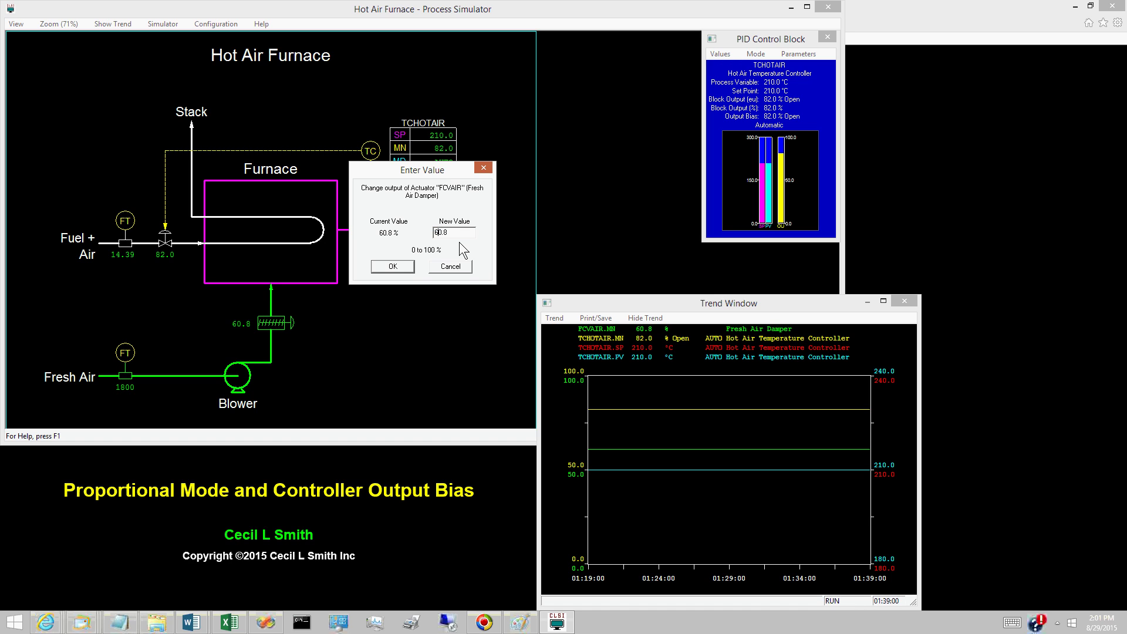
{"action": "left_click", "coordinate": [396, 268]}
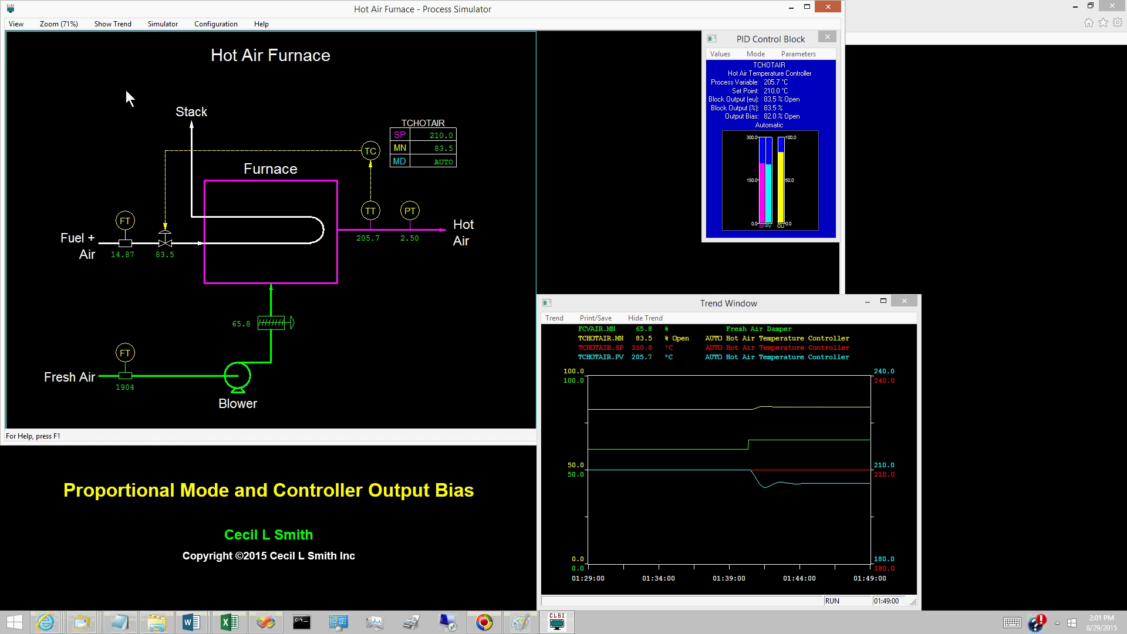
{"action": "left_click", "coordinate": [158, 22]}
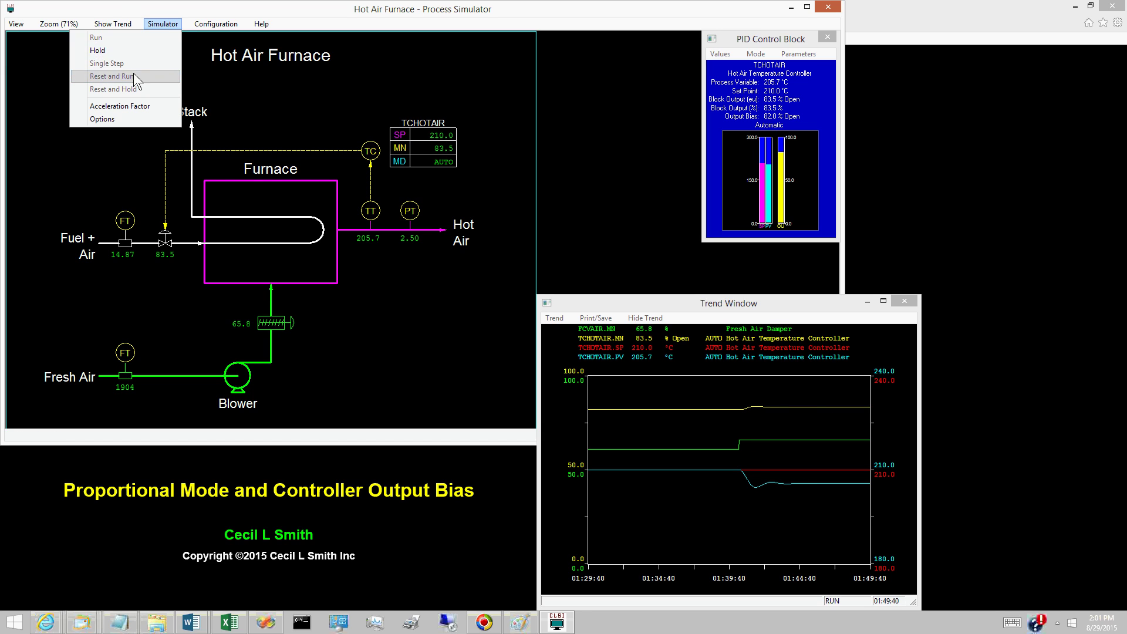
{"action": "left_click", "coordinate": [122, 52]}
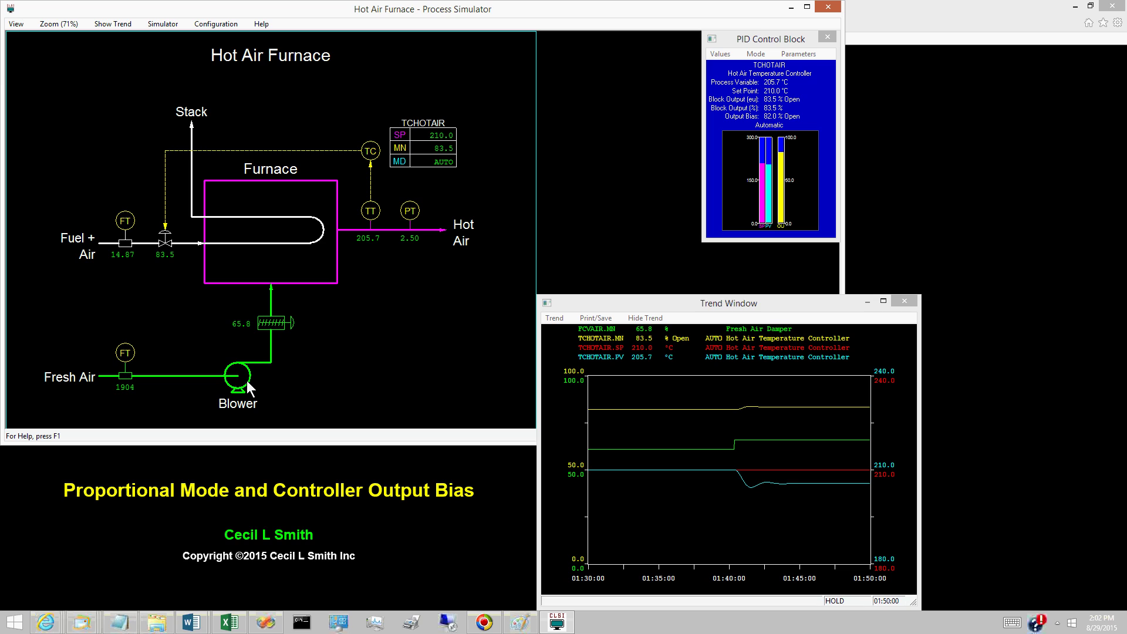
{"action": "left_click_drag", "start_coordinate": [789, 487], "coordinate": [810, 482]}
{"action": "mouse_move", "coordinate": [809, 484]}
{"action": "left_mouse_down"}
{"action": "mouse_move", "coordinate": [802, 477]}
{"action": "mouse_move", "coordinate": [802, 489]}
{"action": "left_mouse_up"}
{"action": "left_click_drag", "start_coordinate": [802, 488], "coordinate": [807, 491]}
Resume the simulation and enter 84 as TCHOTAIR's output bias
{"action": "left_click", "coordinate": [158, 24]}
{"action": "left_click", "coordinate": [115, 36]}
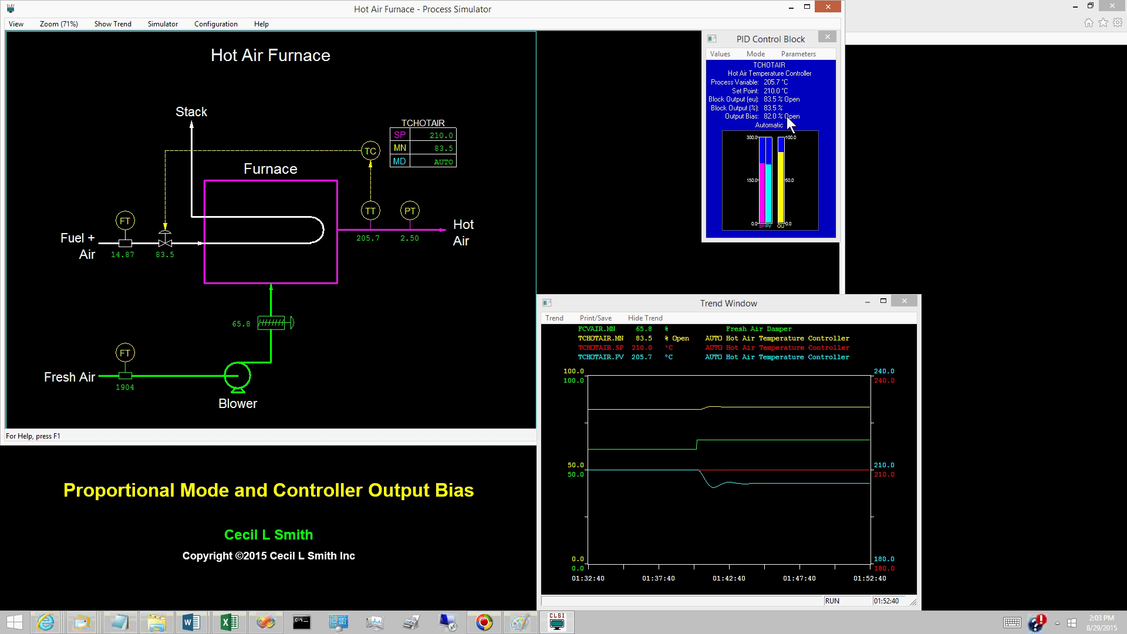
{"action": "left_click", "coordinate": [722, 55]}
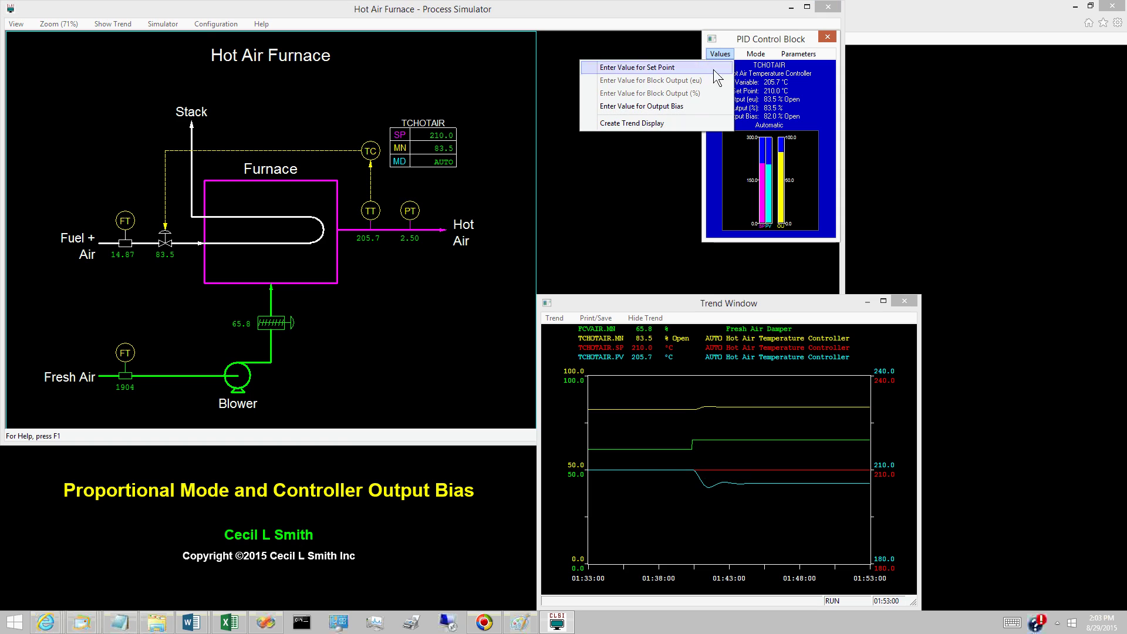
{"action": "left_click", "coordinate": [675, 106]}
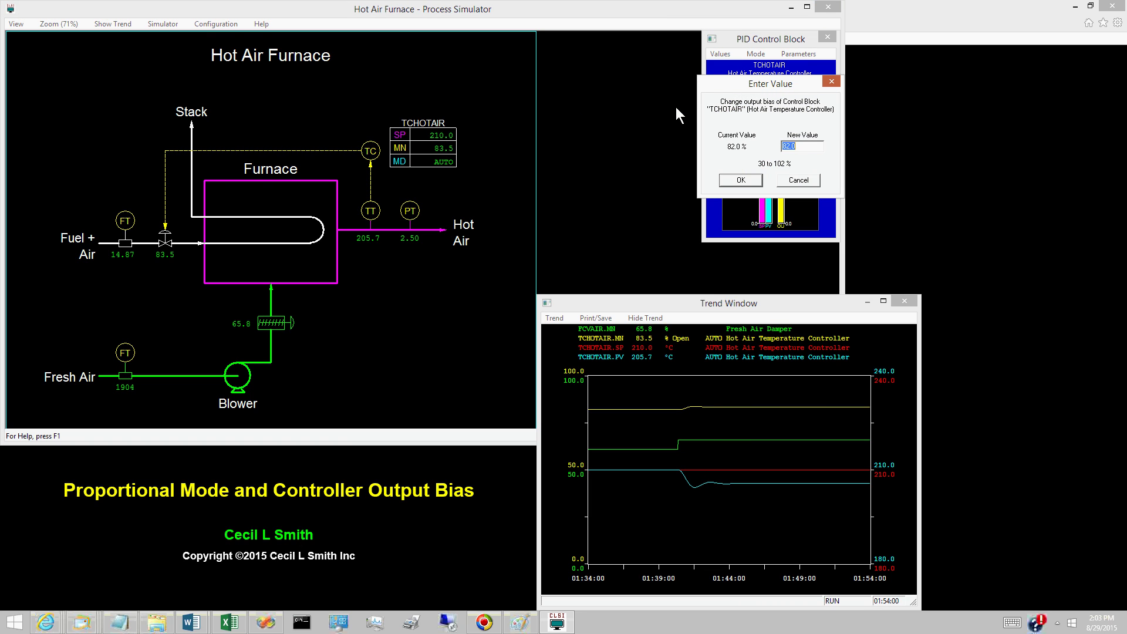
{"action": "type", "text": "84"}
{"action": "key", "text": "Return"}
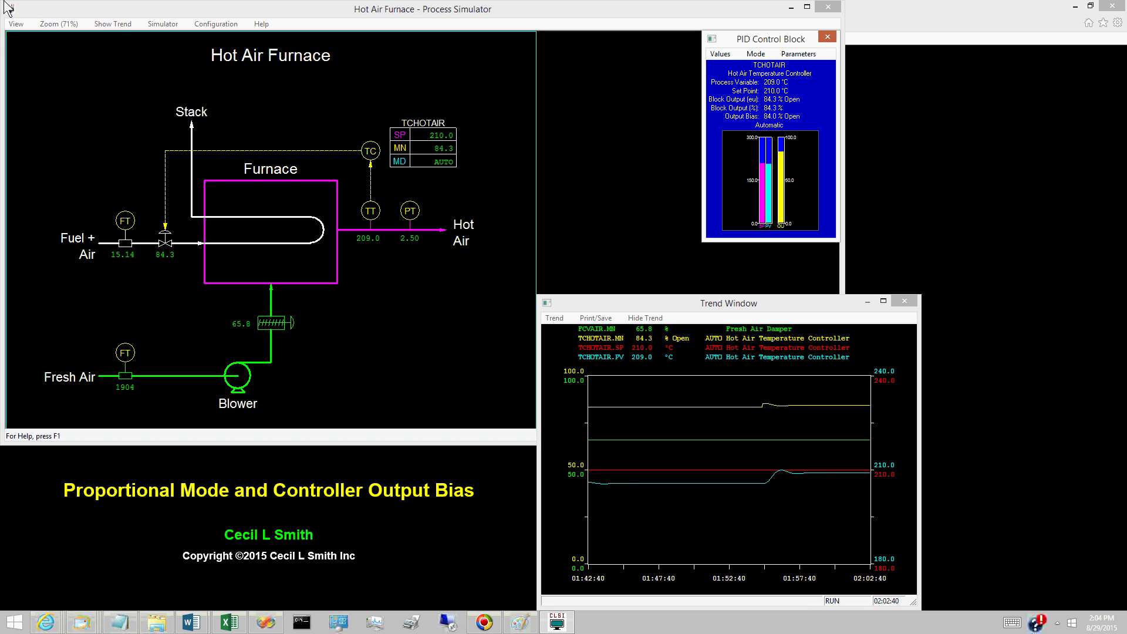
Hold the simulation and read trend values between 01:57:10 and 02:02:42 with the cursor
{"action": "left_click", "coordinate": [157, 23]}
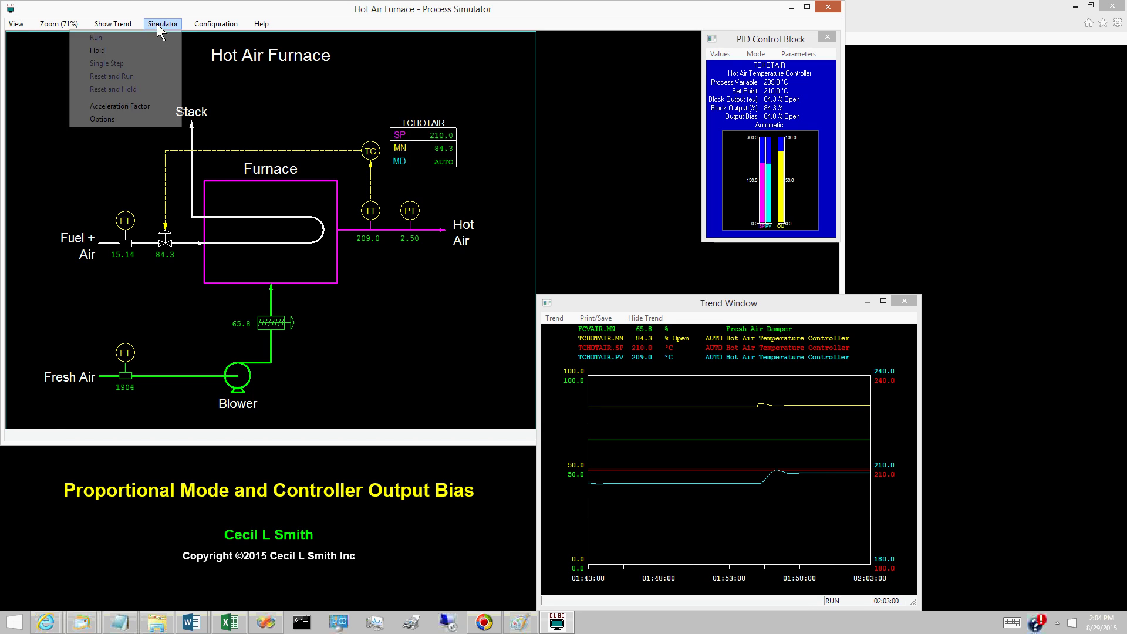
{"action": "left_click", "coordinate": [114, 51]}
{"action": "left_click_drag", "start_coordinate": [760, 548], "coordinate": [779, 459]}
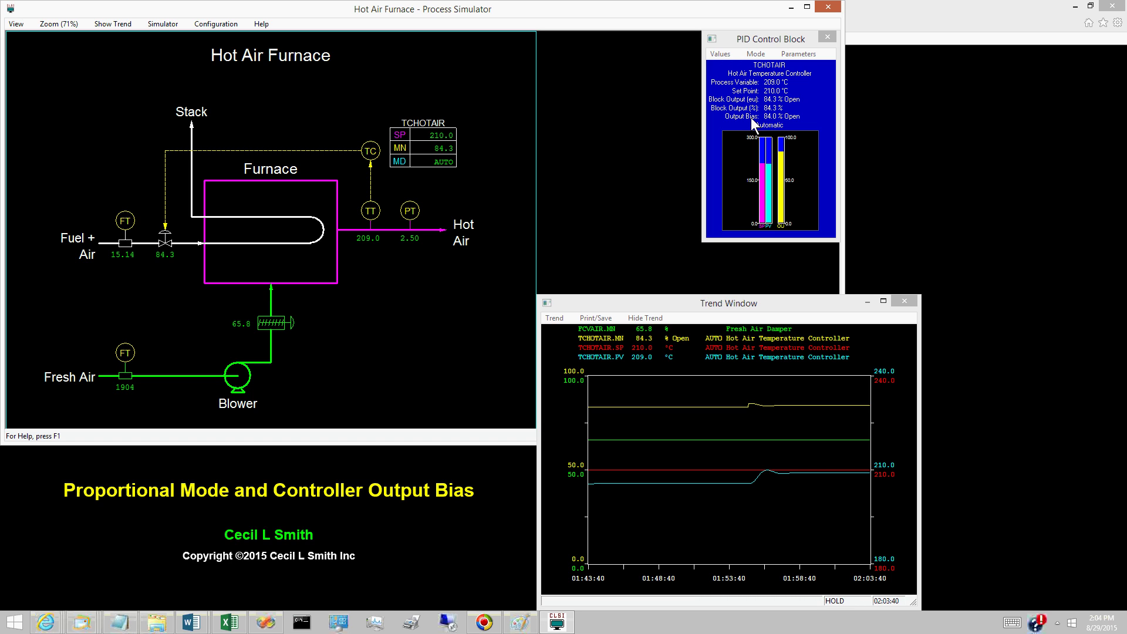
{"action": "left_click", "coordinate": [856, 544]}
{"action": "left_click_drag", "start_coordinate": [856, 544], "coordinate": [836, 539]}
{"action": "left_click_drag", "start_coordinate": [836, 538], "coordinate": [384, 203]}
Run the simulation again and enter a 220 °C set point for TCHOTAIR
{"action": "left_click", "coordinate": [162, 24]}
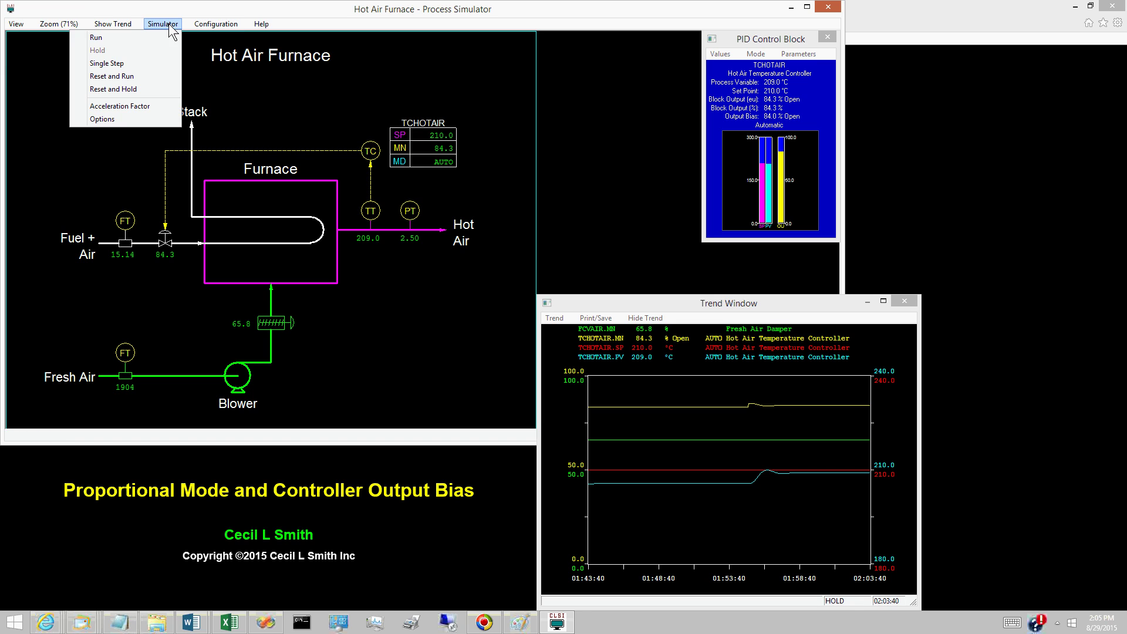
{"action": "left_click", "coordinate": [125, 34]}
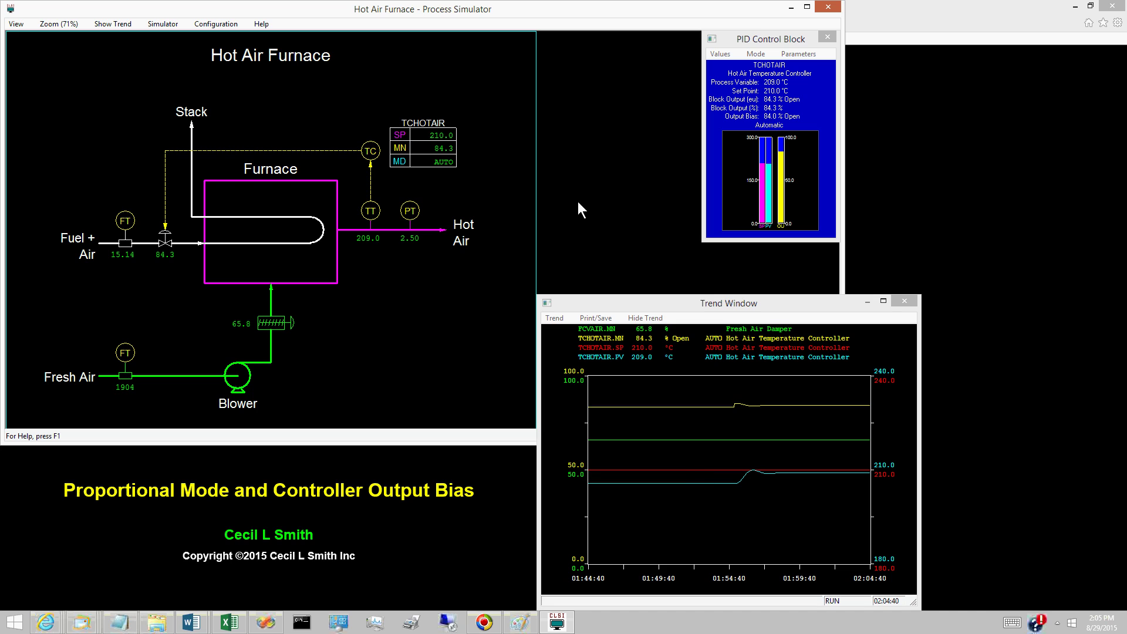
{"action": "left_click", "coordinate": [438, 134]}
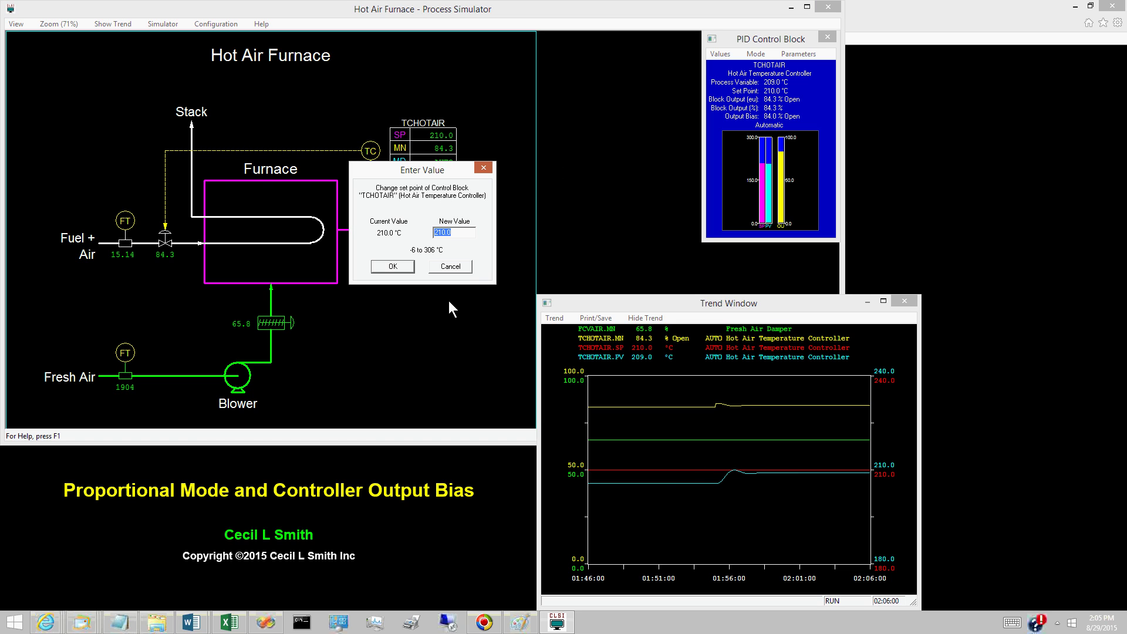
{"action": "type", "text": "220"}
{"action": "key", "text": "Return"}
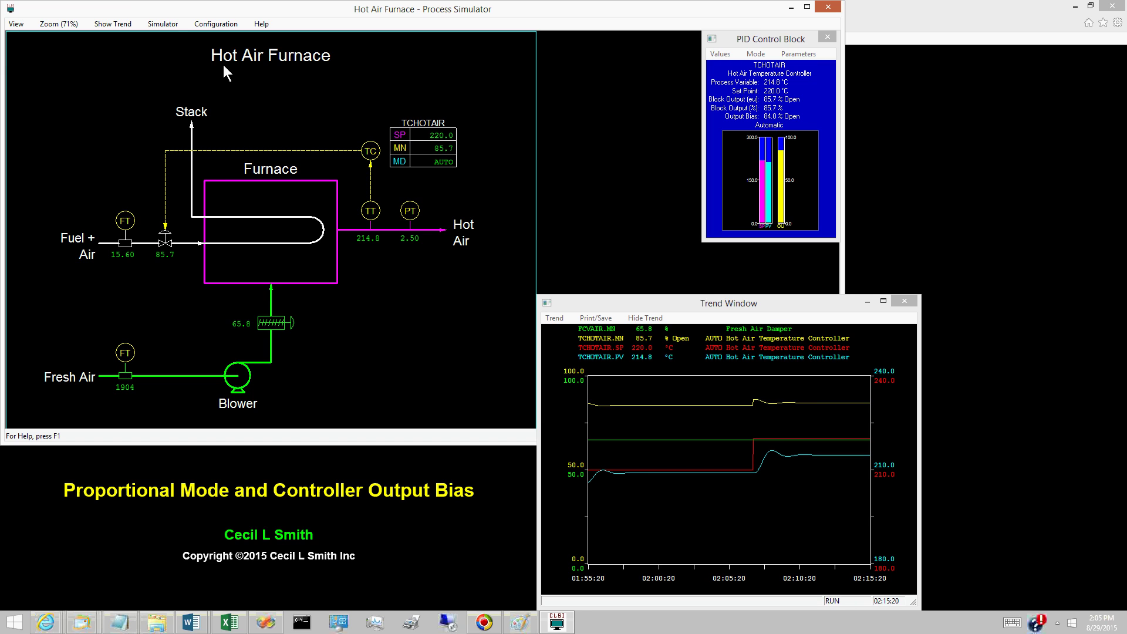
Hold the simulation and move the trend cursor back to read values around 02:06:47–02:06:57
{"action": "left_click", "coordinate": [163, 24]}
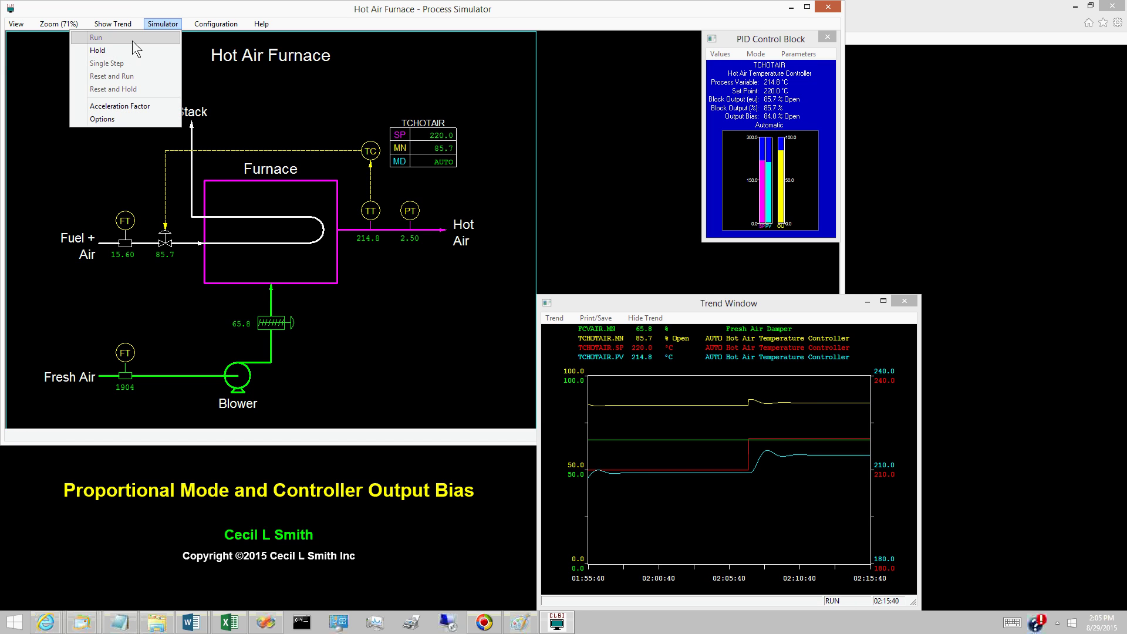
{"action": "left_click", "coordinate": [98, 50]}
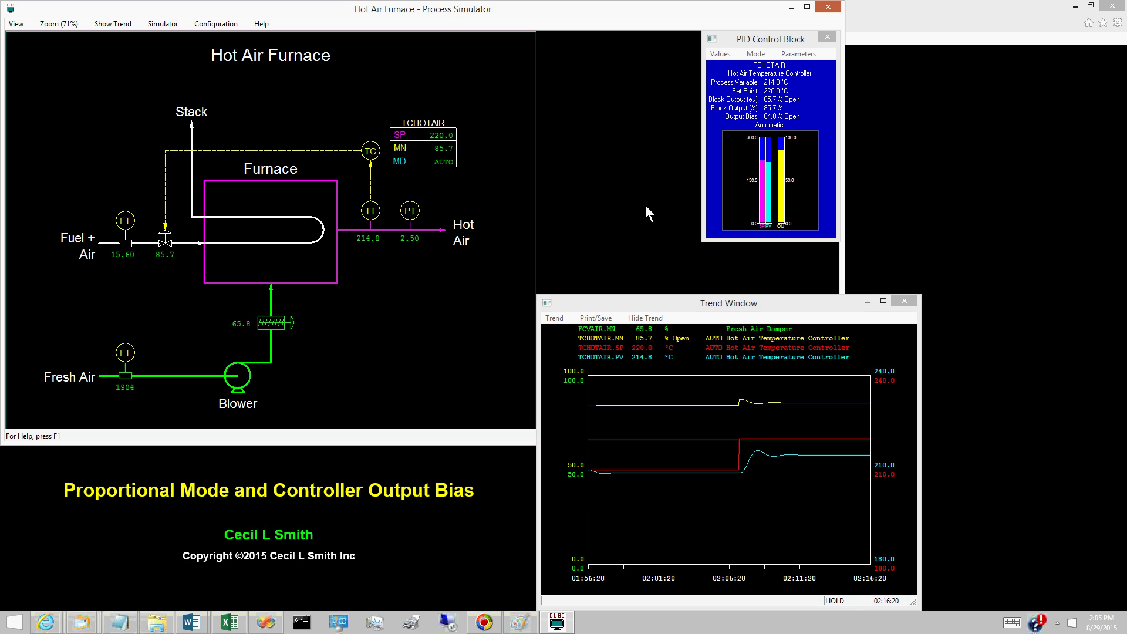
{"action": "left_click_drag", "start_coordinate": [823, 469], "coordinate": [839, 461]}
{"action": "left_click_drag", "start_coordinate": [840, 460], "coordinate": [739, 409]}
{"action": "left_click_drag", "start_coordinate": [738, 411], "coordinate": [738, 454]}
{"action": "left_click_drag", "start_coordinate": [738, 454], "coordinate": [735, 416]}
Bring ProportionalMode.png forward in Paint, showing Kc = 0.333 (% Open)/°C giving ΔM = 3.33 % Open
{"action": "left_click", "coordinate": [520, 623]}
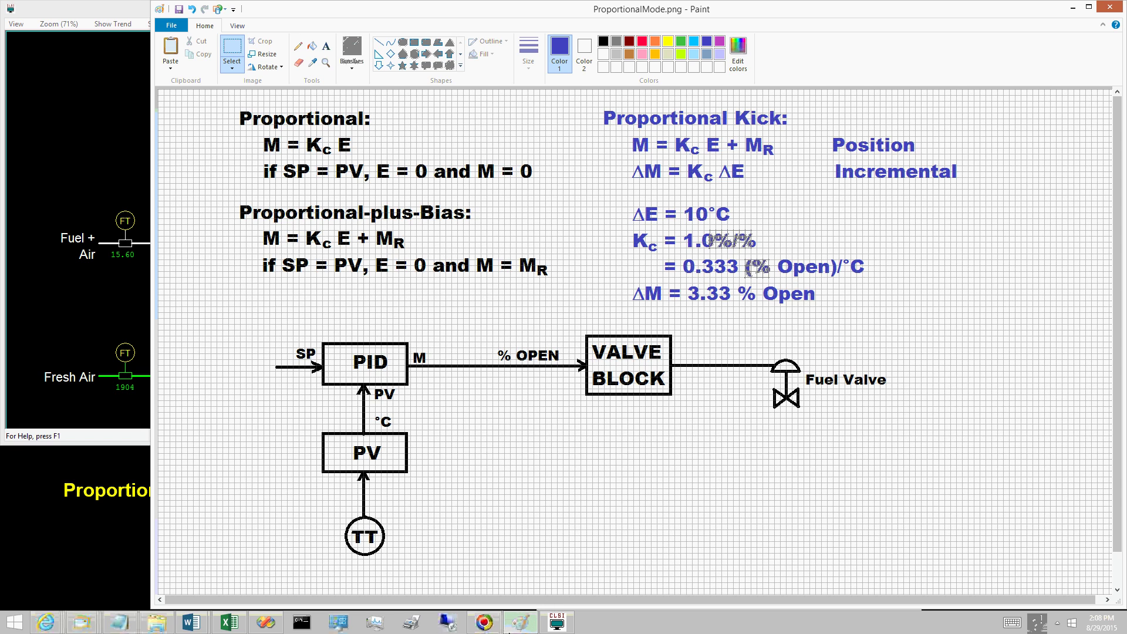
Minimize Paint to return to the paused Hot Air Furnace trend
{"action": "left_click", "coordinate": [519, 623]}
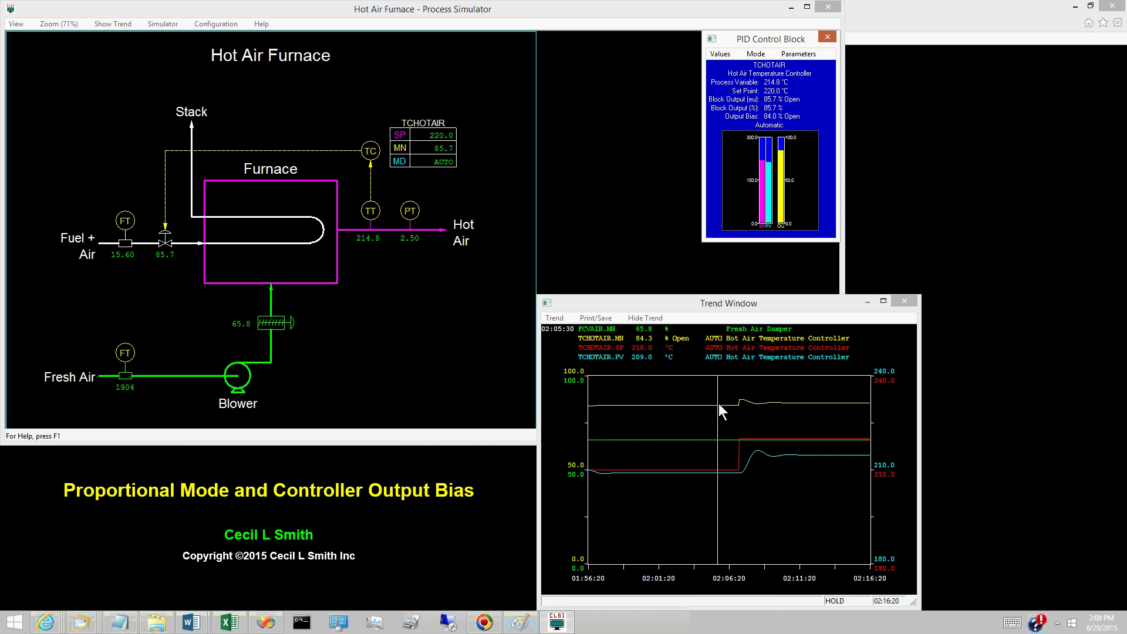